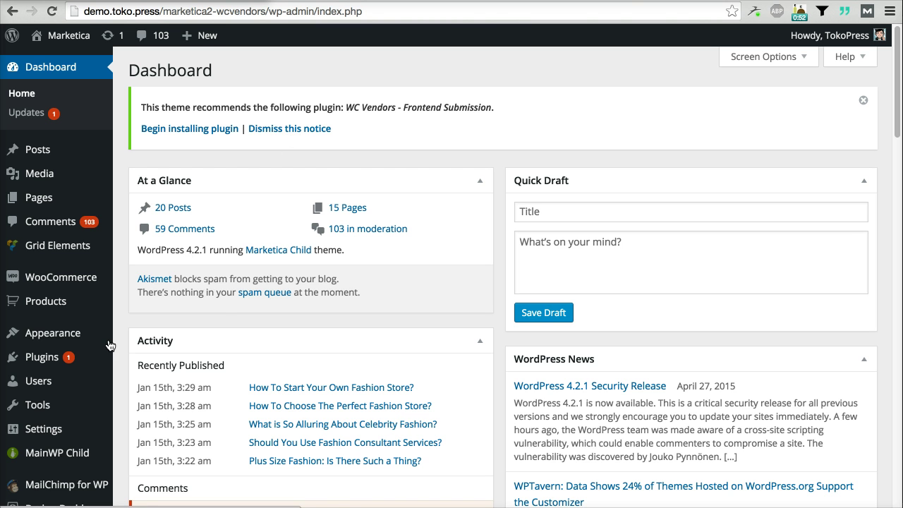
Install the recommended WC Vendors - Frontend Submission plugin and return to the dashboard.
mouse_move(99, 344)
click(170, 445)
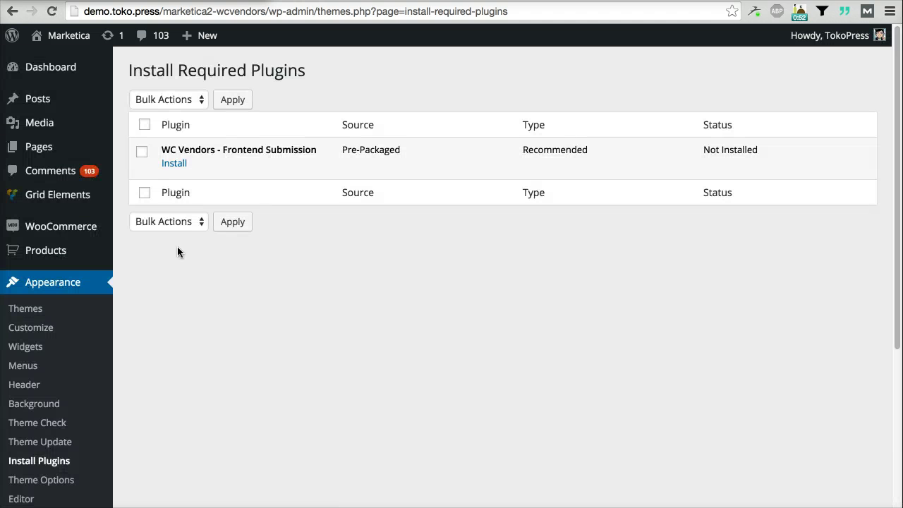
click(178, 167)
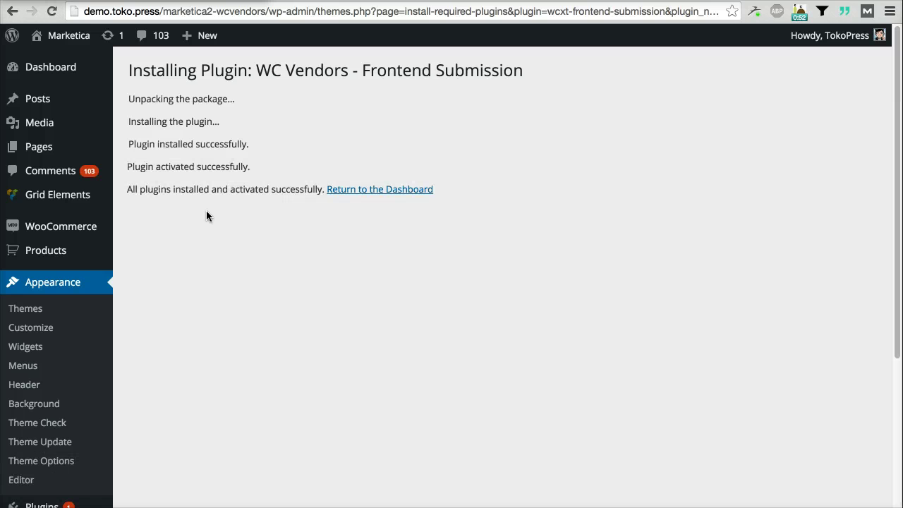
click(358, 192)
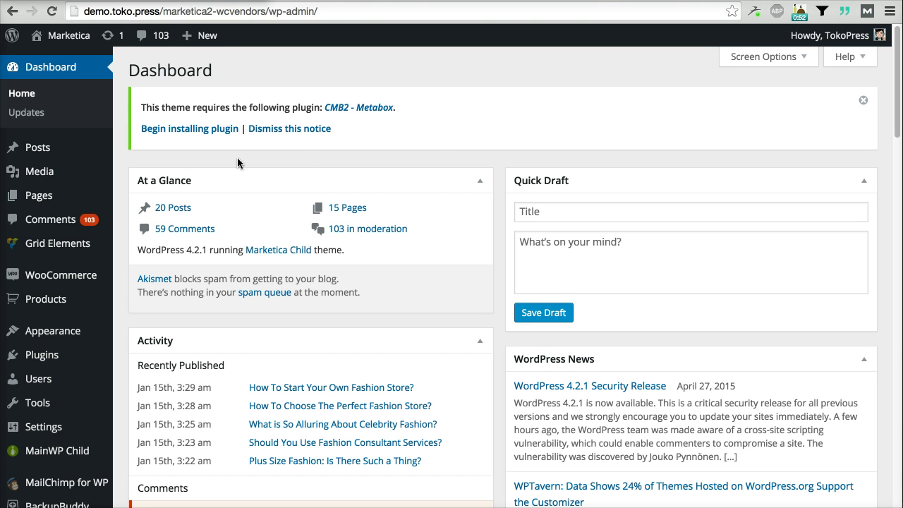
Install the required CMB2 - Metabox plugin and return to the dashboard.
mouse_move(92, 337)
click(173, 439)
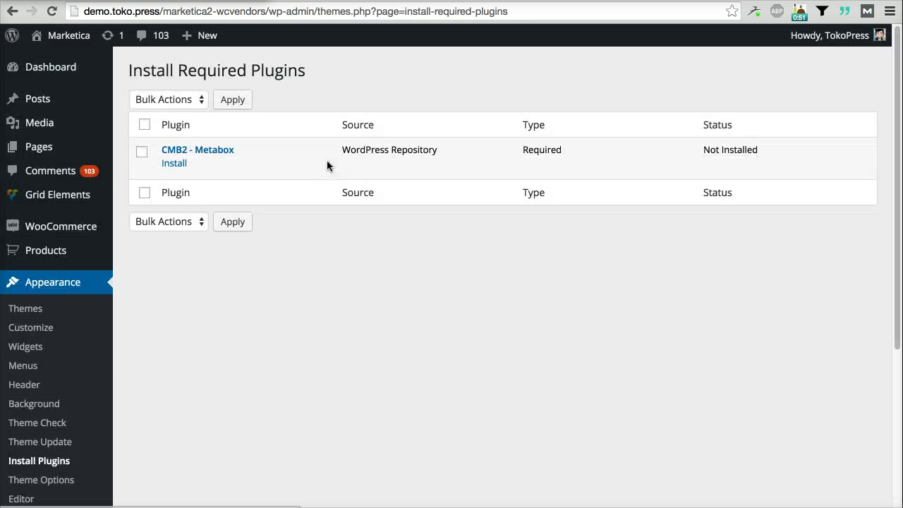
click(174, 164)
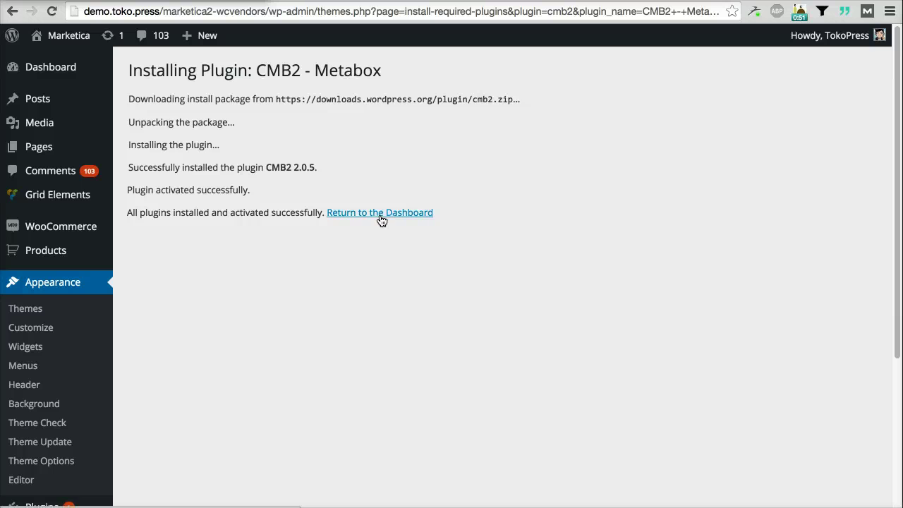
click(381, 213)
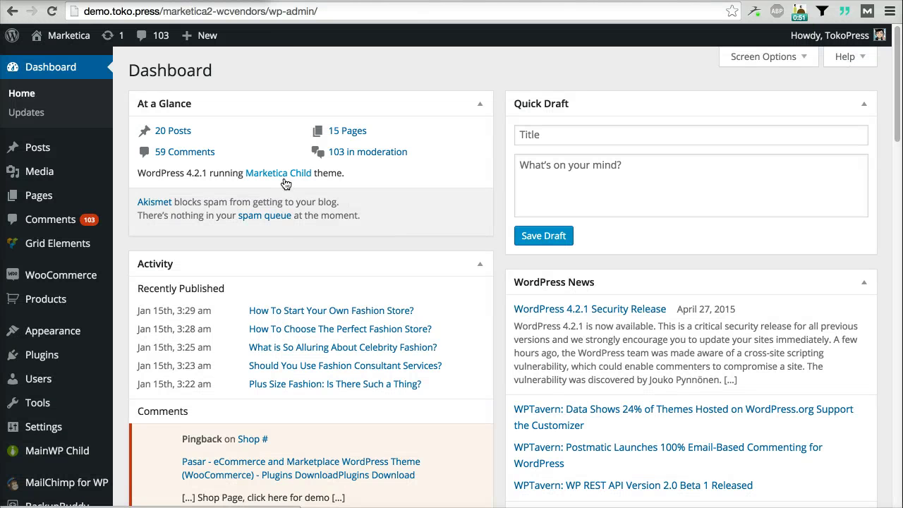
Publish a new page titled "Submit A Product" containing the shortcode [wcxt-frontend-submission].
mouse_move(101, 205)
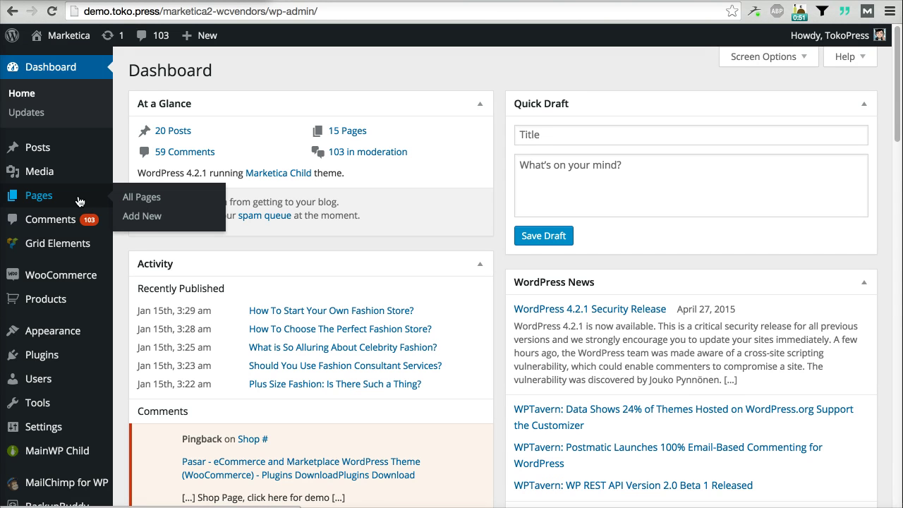
click(138, 222)
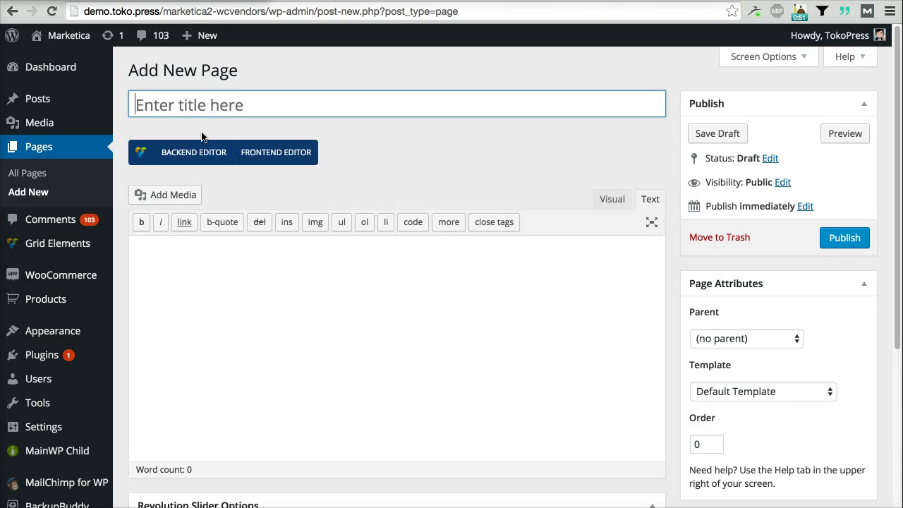
text(Submit)
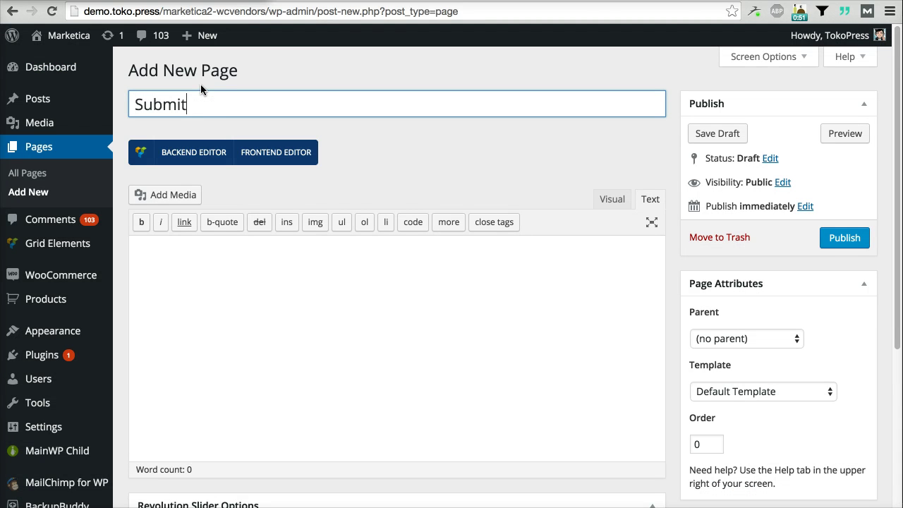
text( A Product)
click(241, 257)
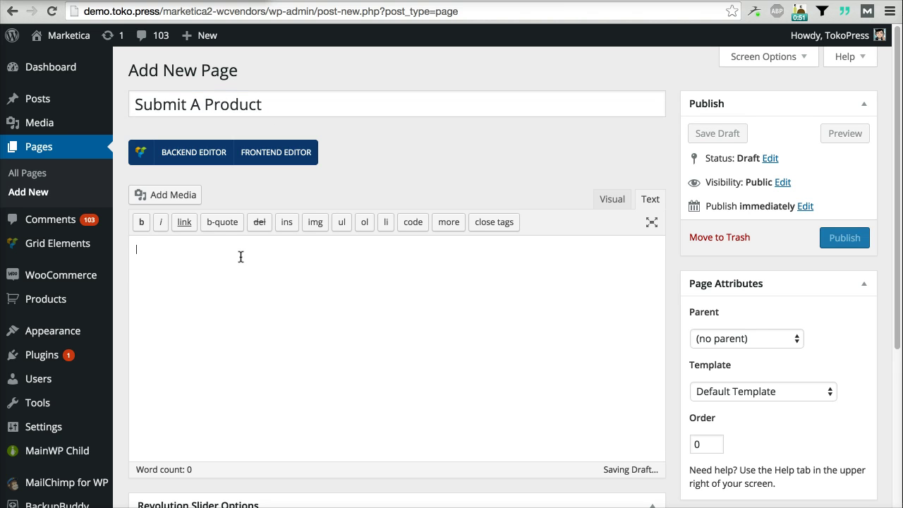
text([wcxt-frontend-submission])
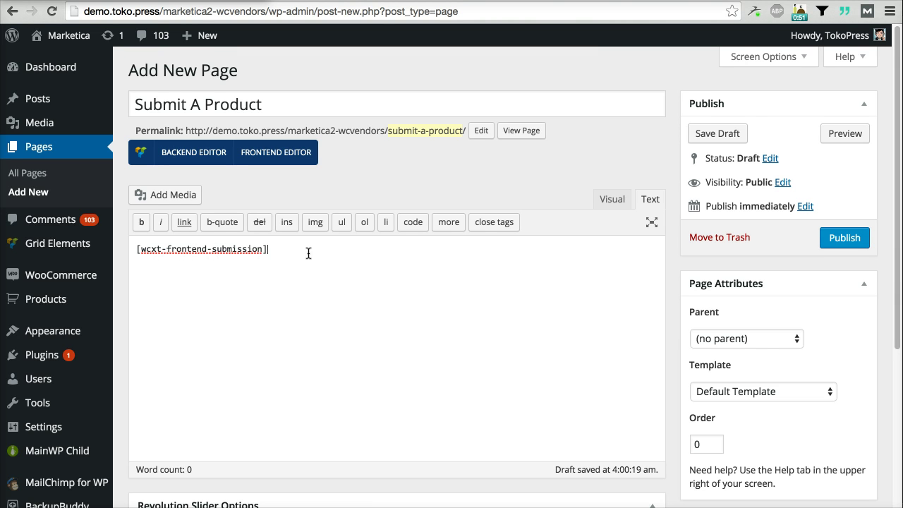
click(844, 238)
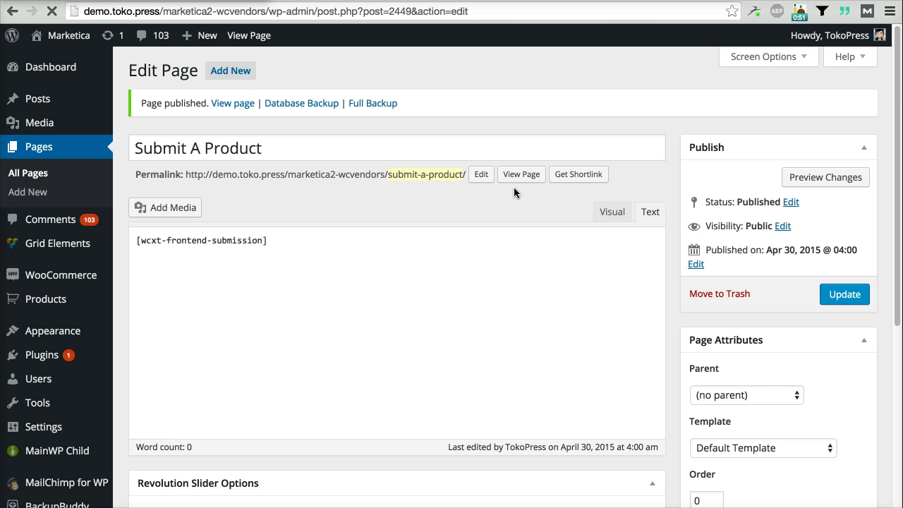
View the published Submit A Product page in a separate tab, then return to the page editor.
right_click(519, 177)
click(520, 178)
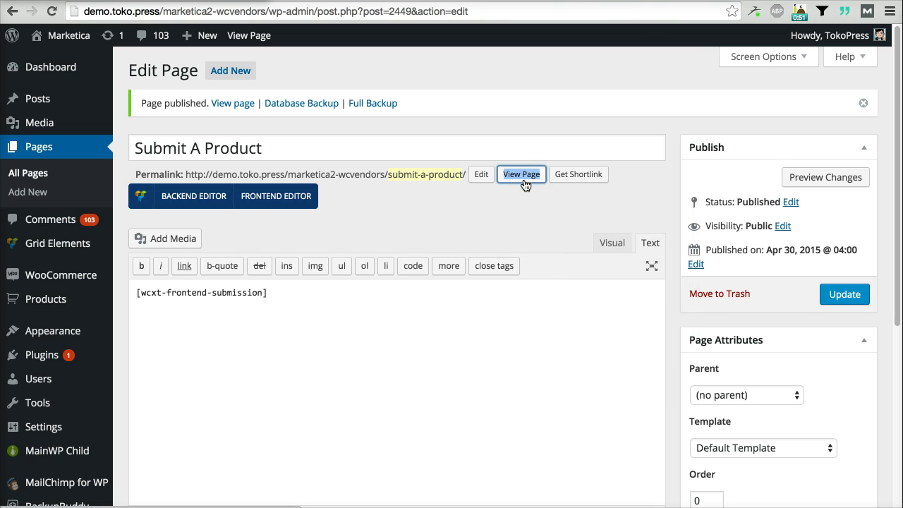
right_click(529, 175)
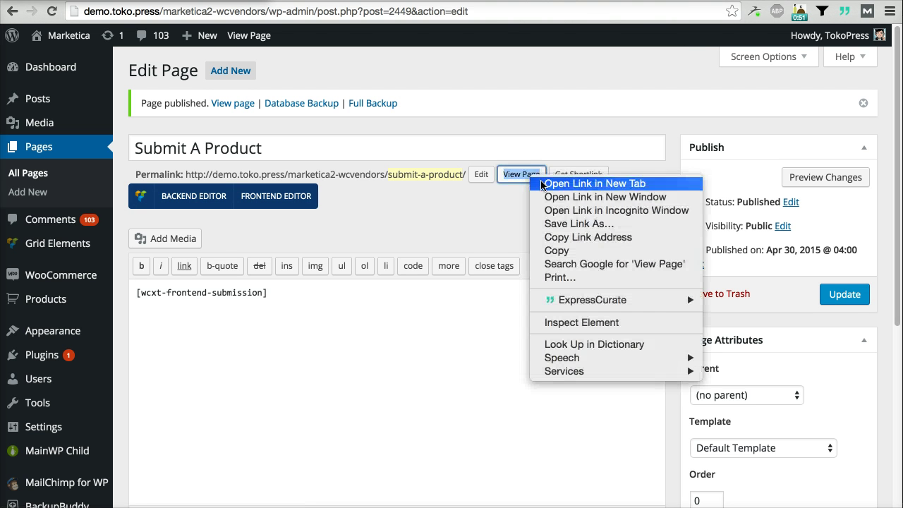
click(536, 183)
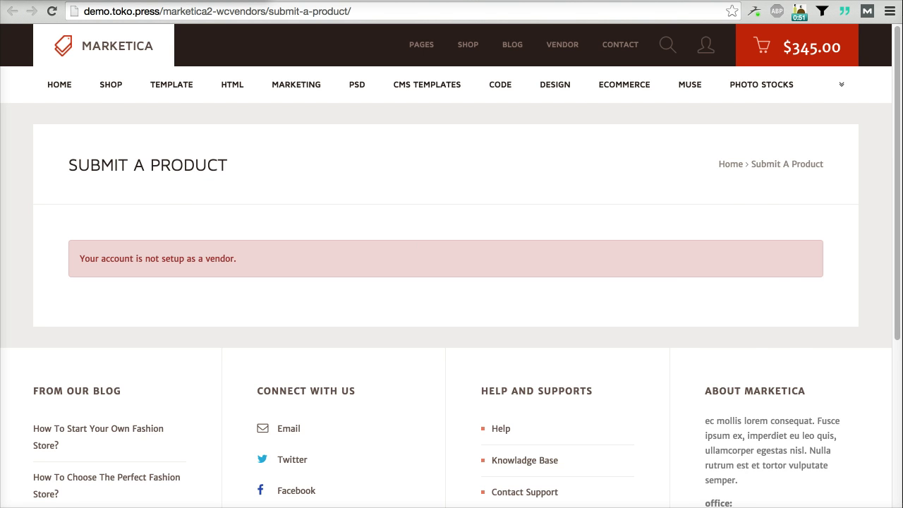
key(ctrl+w)
click(591, 52)
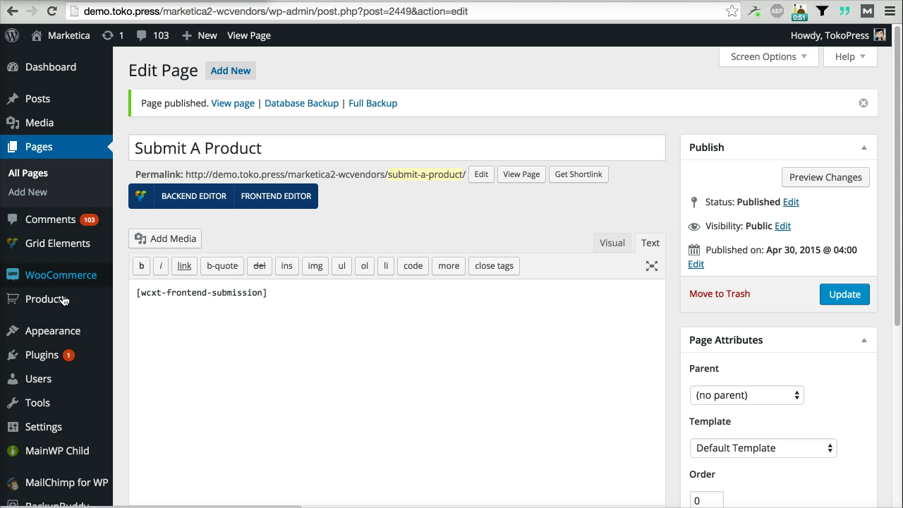
Set the Frontend Submission Page to "Submit A Product" in the theme's WC Vendors options and save the options.
mouse_move(53, 330)
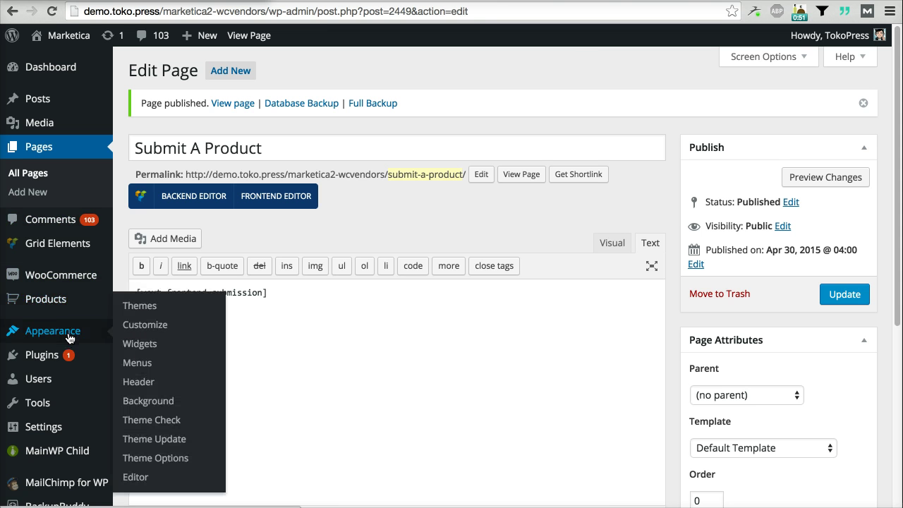
click(167, 460)
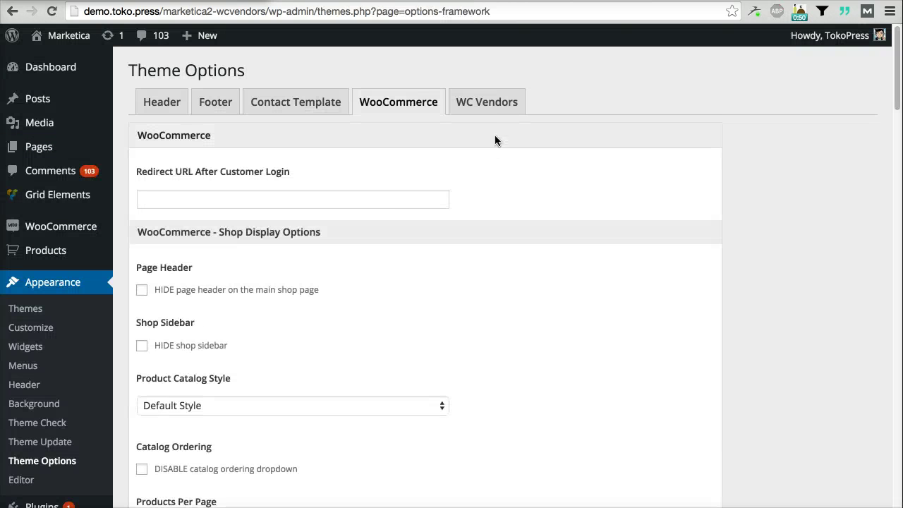
click(499, 113)
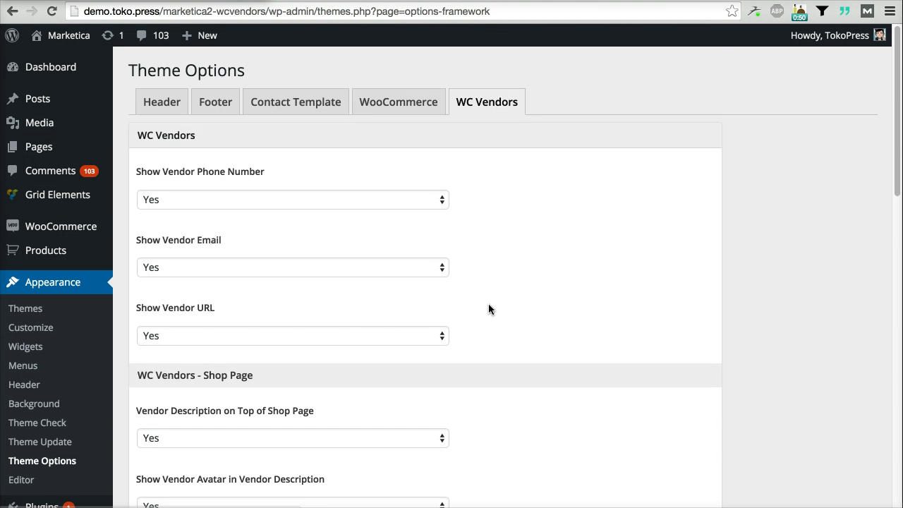
scroll(501, 310, down, 5)
scroll(514, 311, down, 7)
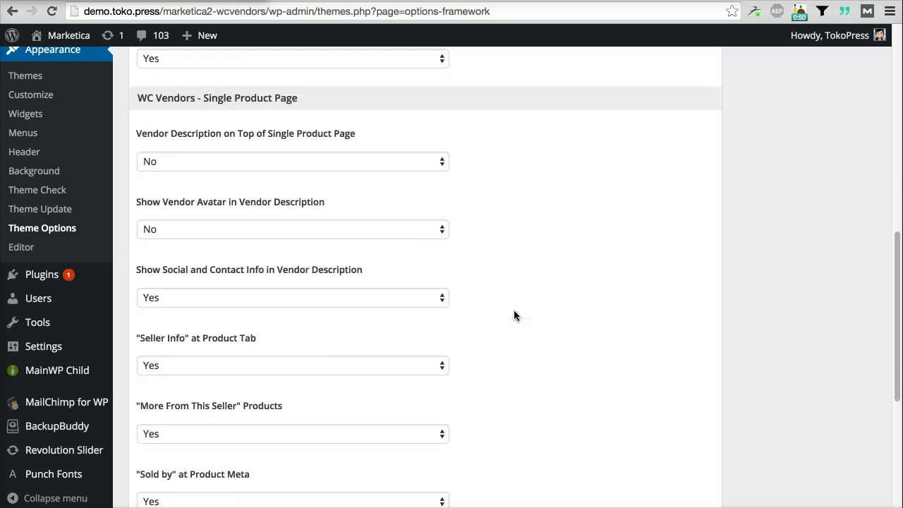
scroll(514, 315, down, 5)
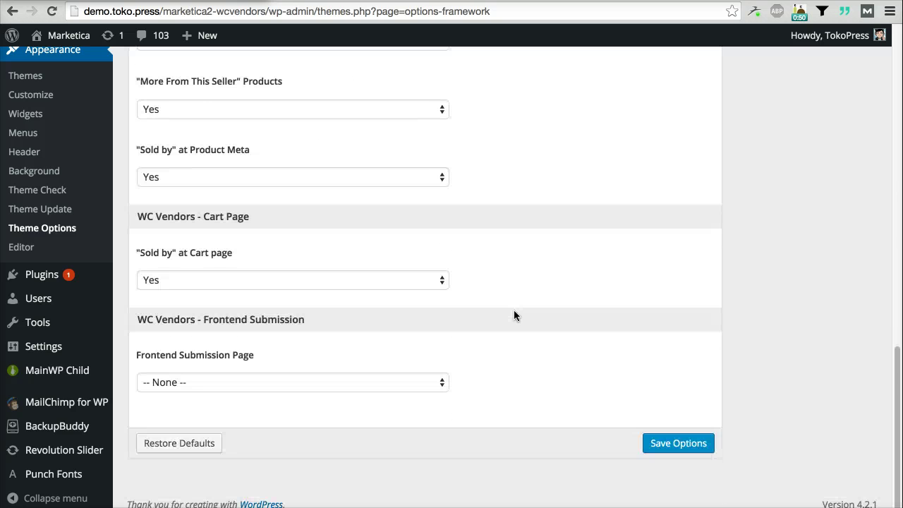
click(317, 383)
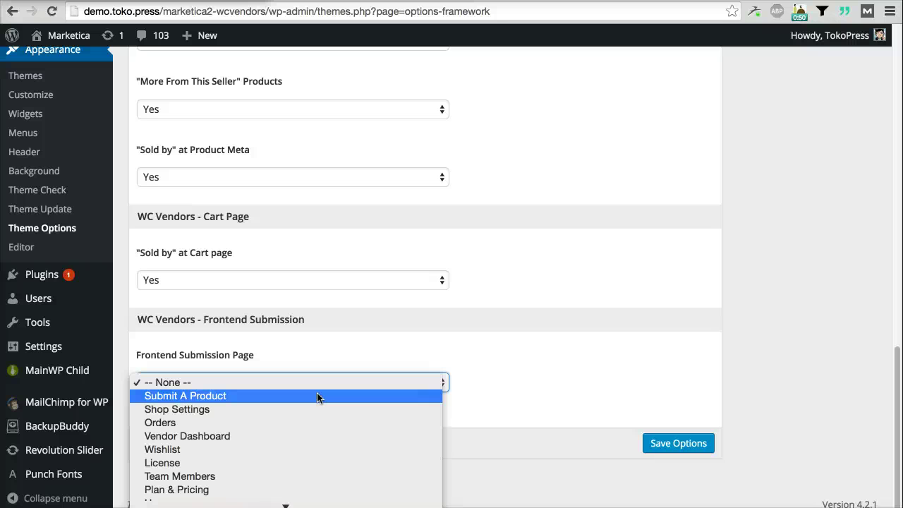
click(317, 397)
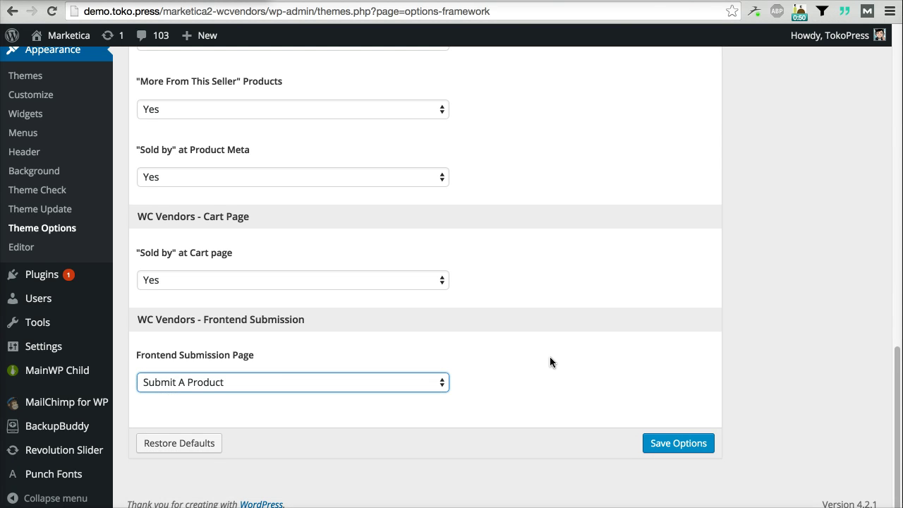
click(688, 444)
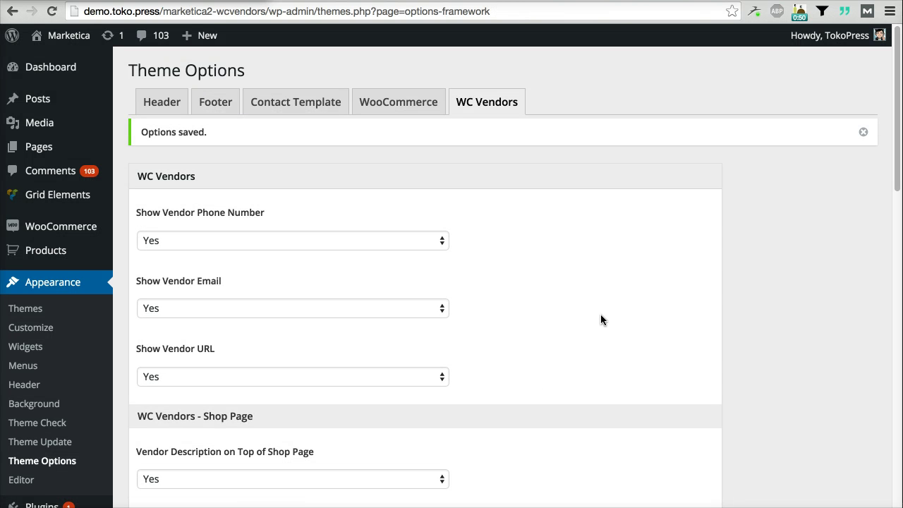
Filter the user list by the Vendor role and switch to the first vendor's account.
scroll(601, 318, down, 5)
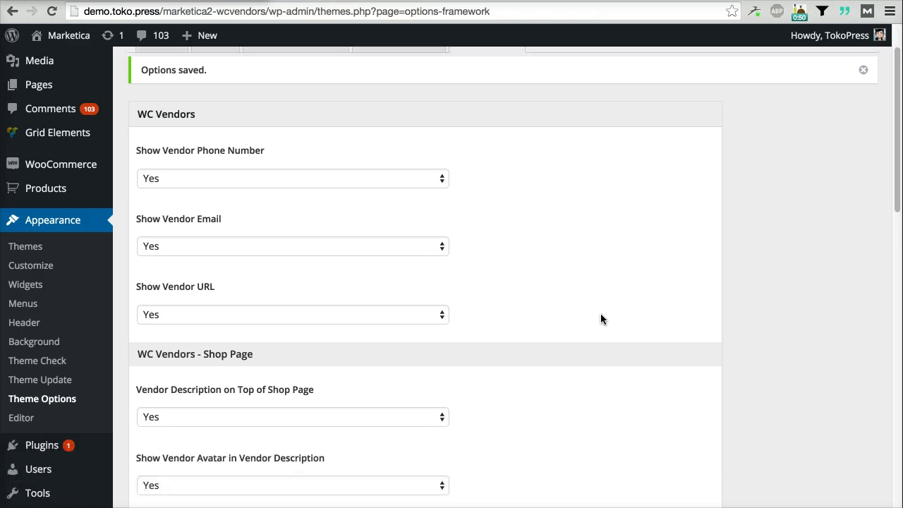
mouse_move(73, 364)
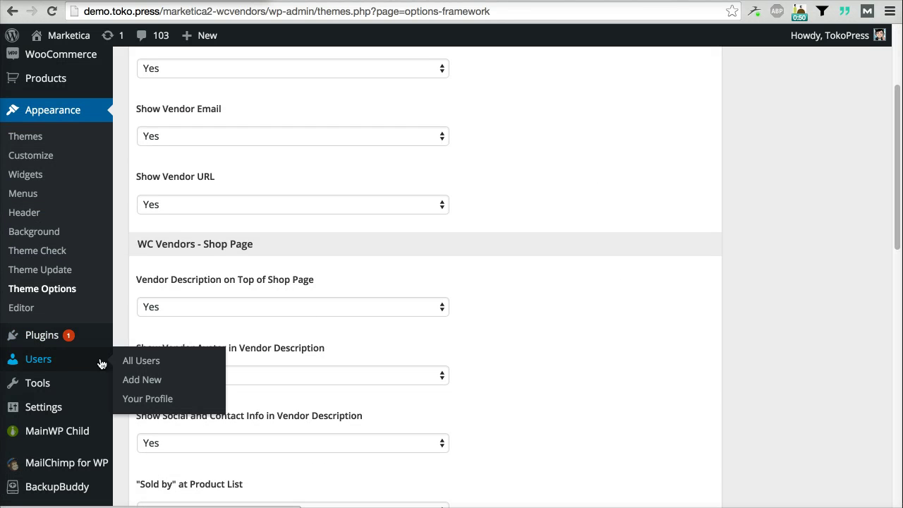
click(142, 360)
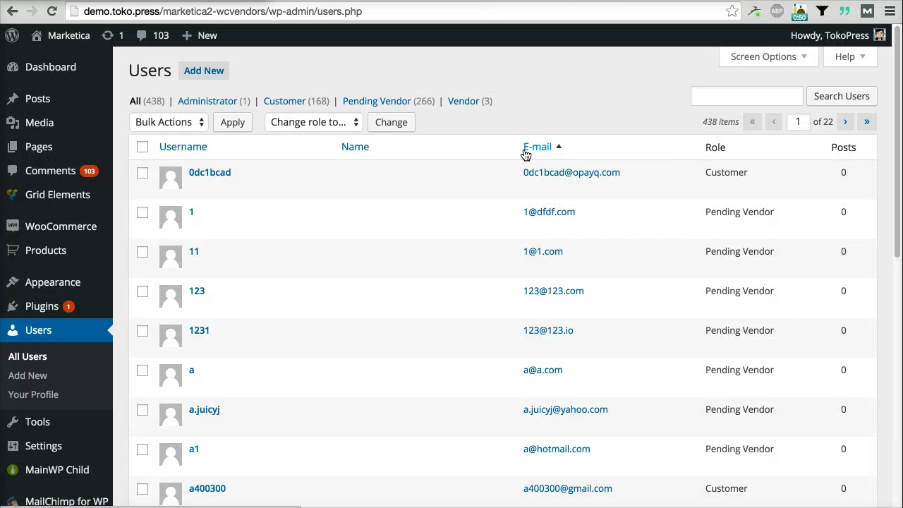
click(467, 102)
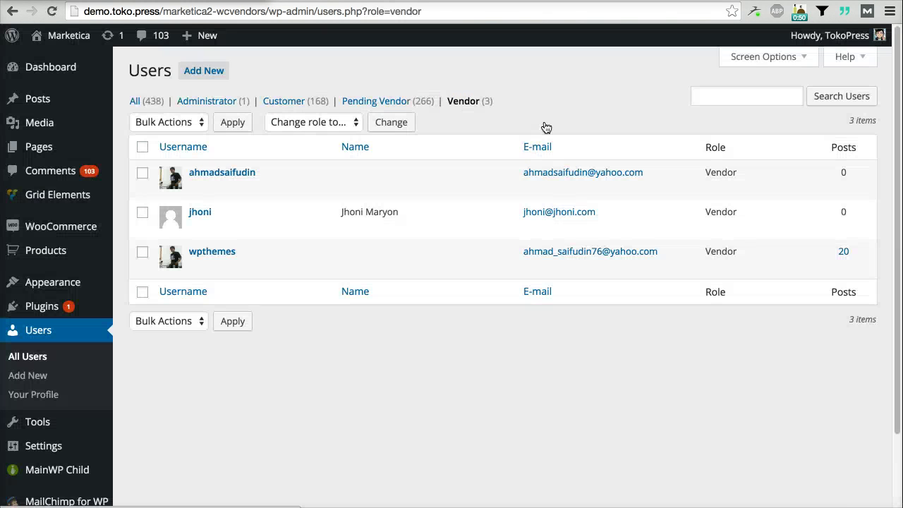
mouse_move(293, 173)
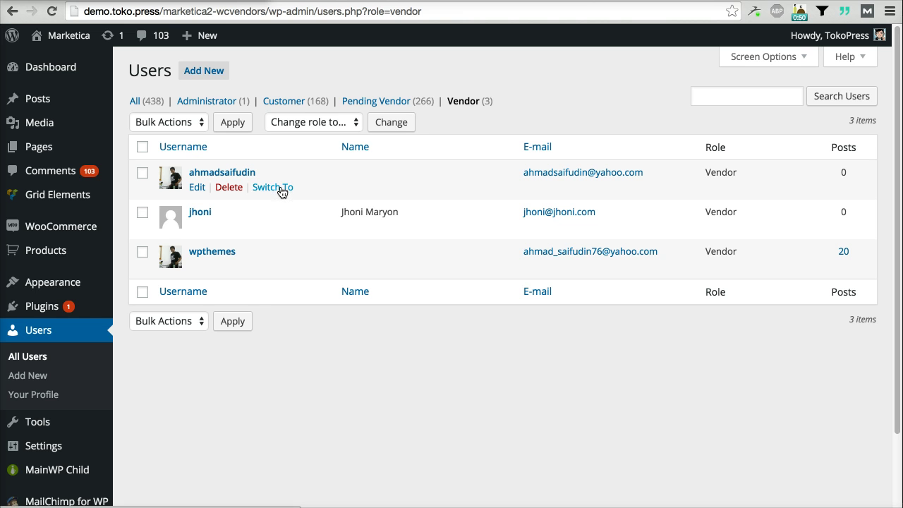
click(281, 192)
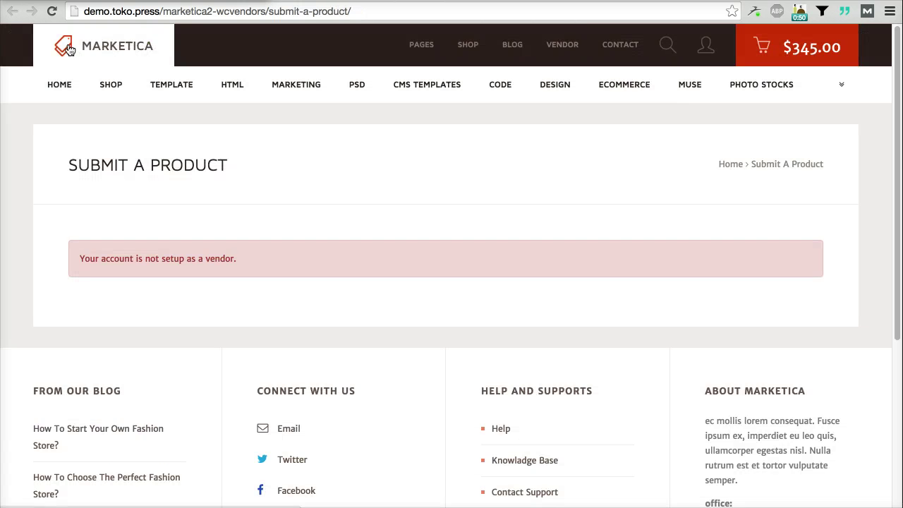
Reload the Submit A Product page as the vendor and examine the product name, short description and description fields.
click(51, 13)
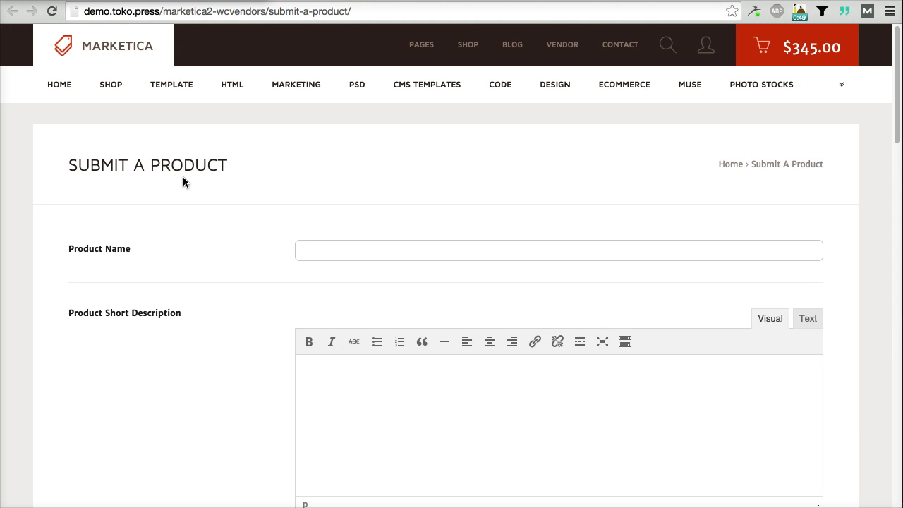
scroll(235, 210, down, 3)
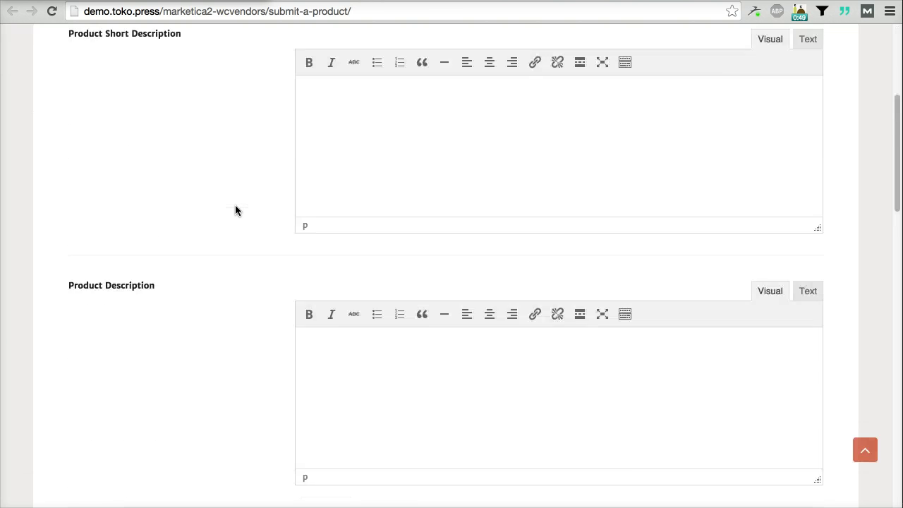
scroll(236, 210, up, 3)
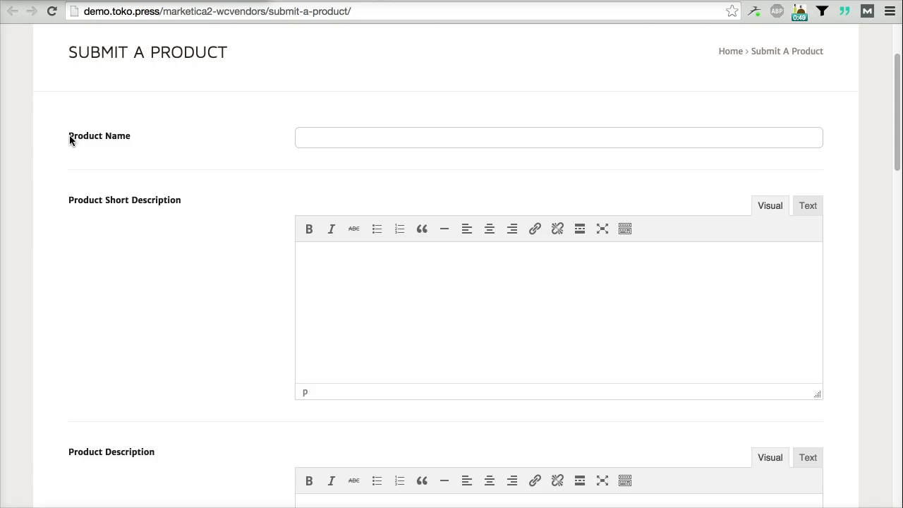
drag(68, 136, 123, 136)
drag(94, 204, 157, 201)
scroll(156, 200, down, 5)
drag(112, 95, 173, 179)
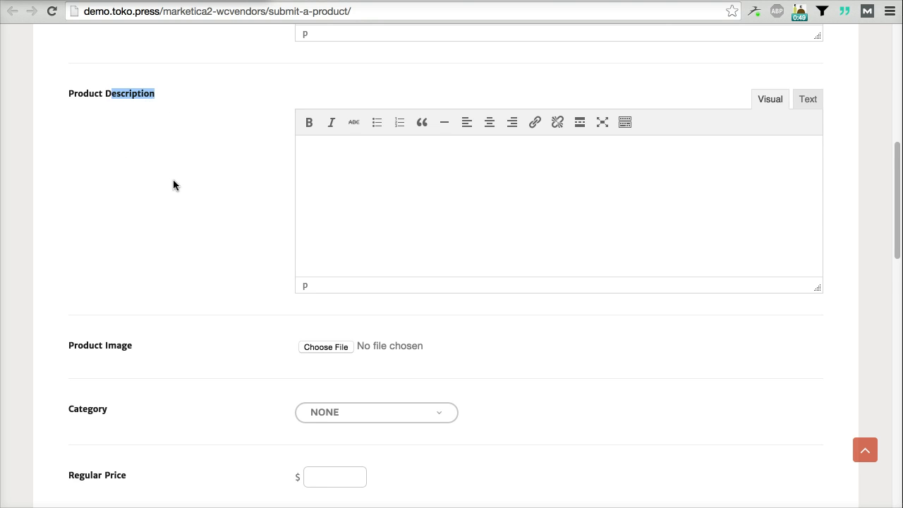
Examine the remaining submission form fields, from product image, category and prices through SKU, virtual, weight and dimensions, and return to the form's start.
scroll(173, 180, down, 2)
drag(103, 307, 74, 308)
scroll(101, 309, down, 2)
drag(77, 347, 99, 344)
scroll(99, 344, down, 5)
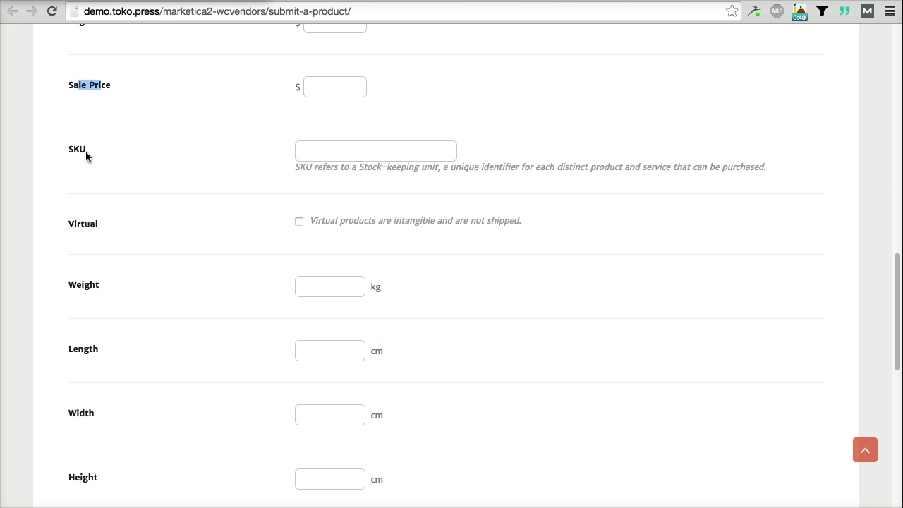
drag(80, 228, 106, 226)
scroll(111, 321, down, 2)
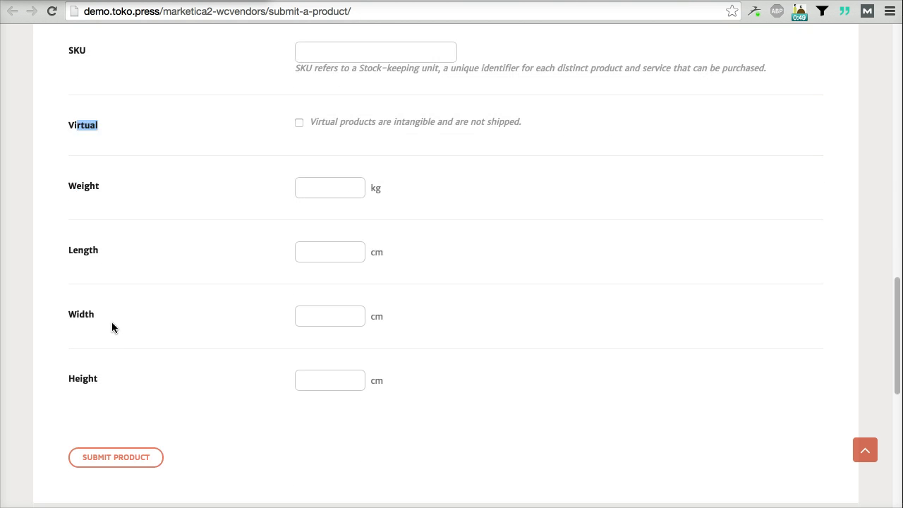
click(82, 187)
scroll(173, 418, up, 1)
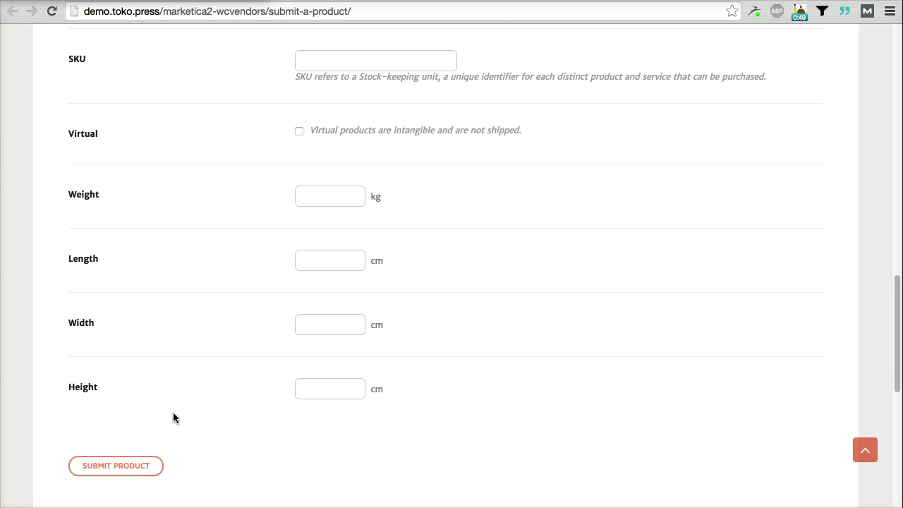
scroll(172, 412, up, 6)
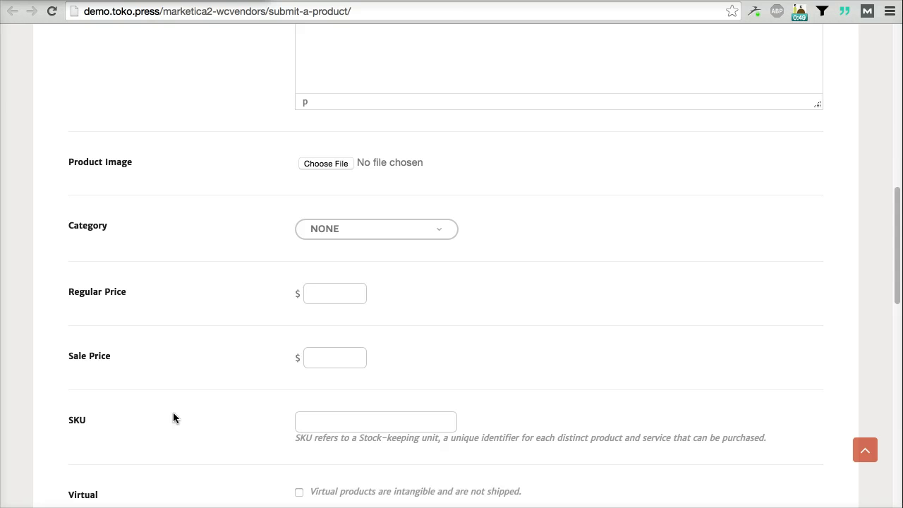
scroll(173, 418, up, 12)
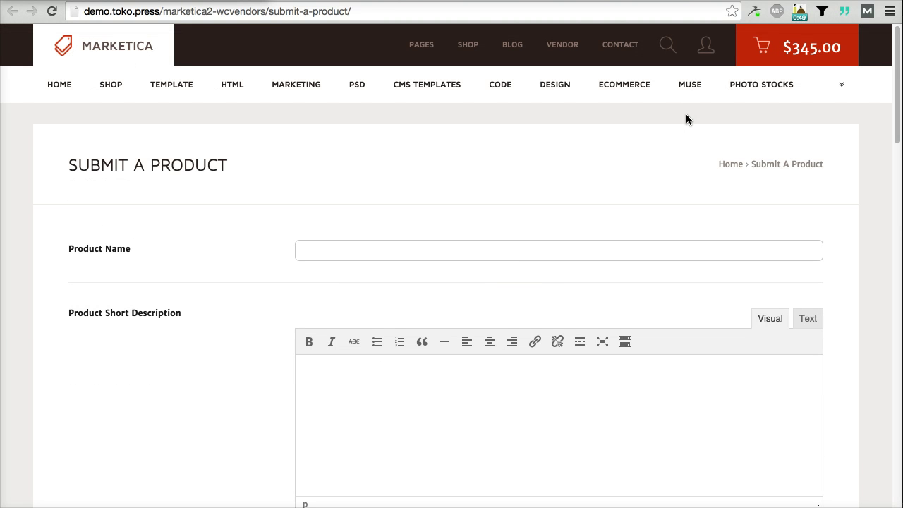
View the vendor dashboard through the account links and open the Submit a Product page from the same links.
mouse_move(714, 50)
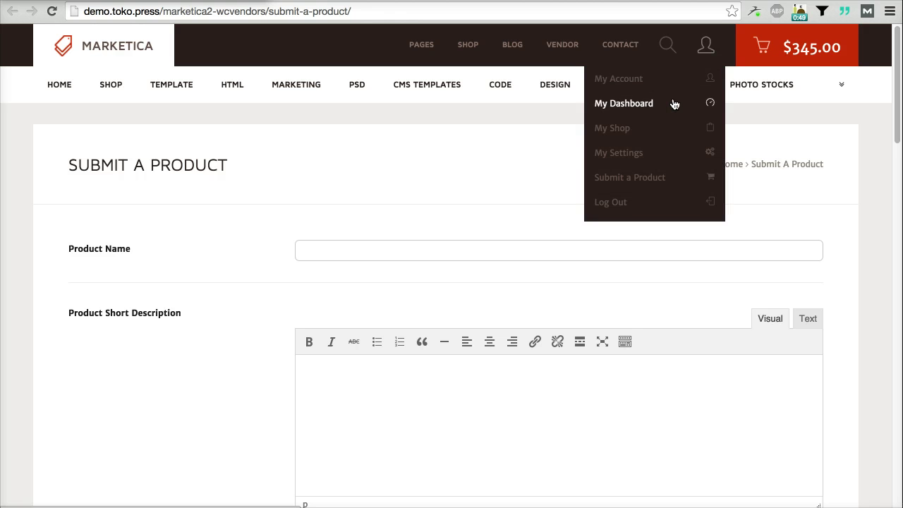
click(674, 105)
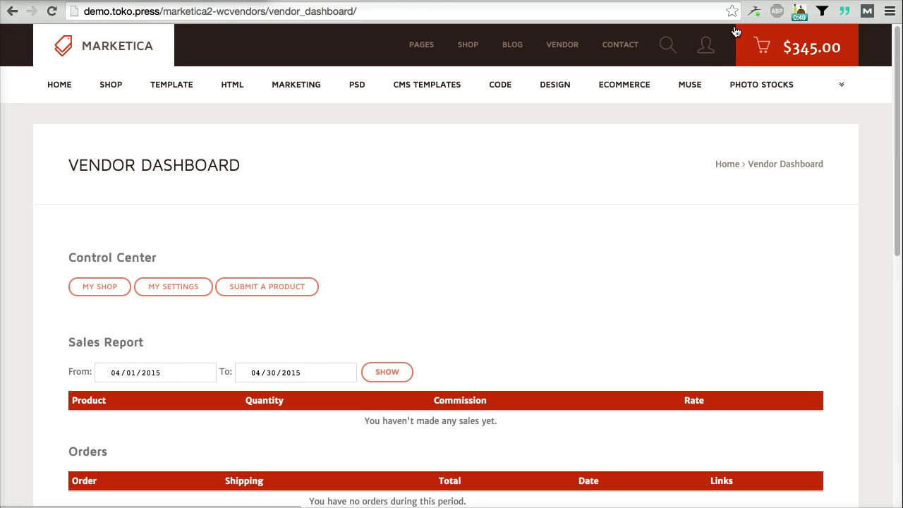
click(705, 46)
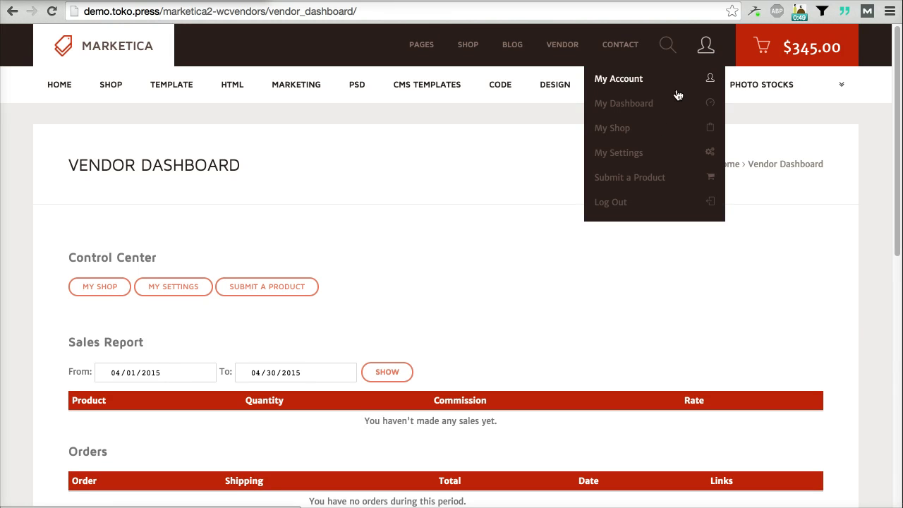
click(651, 182)
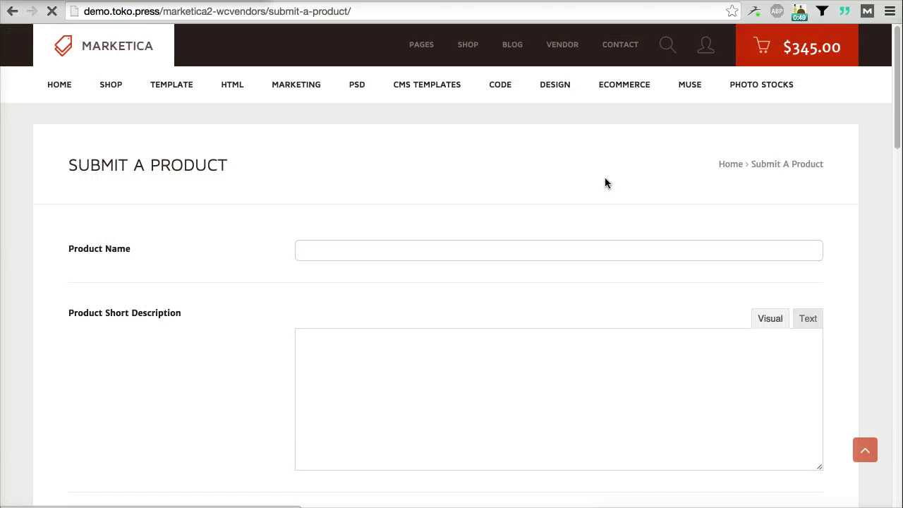